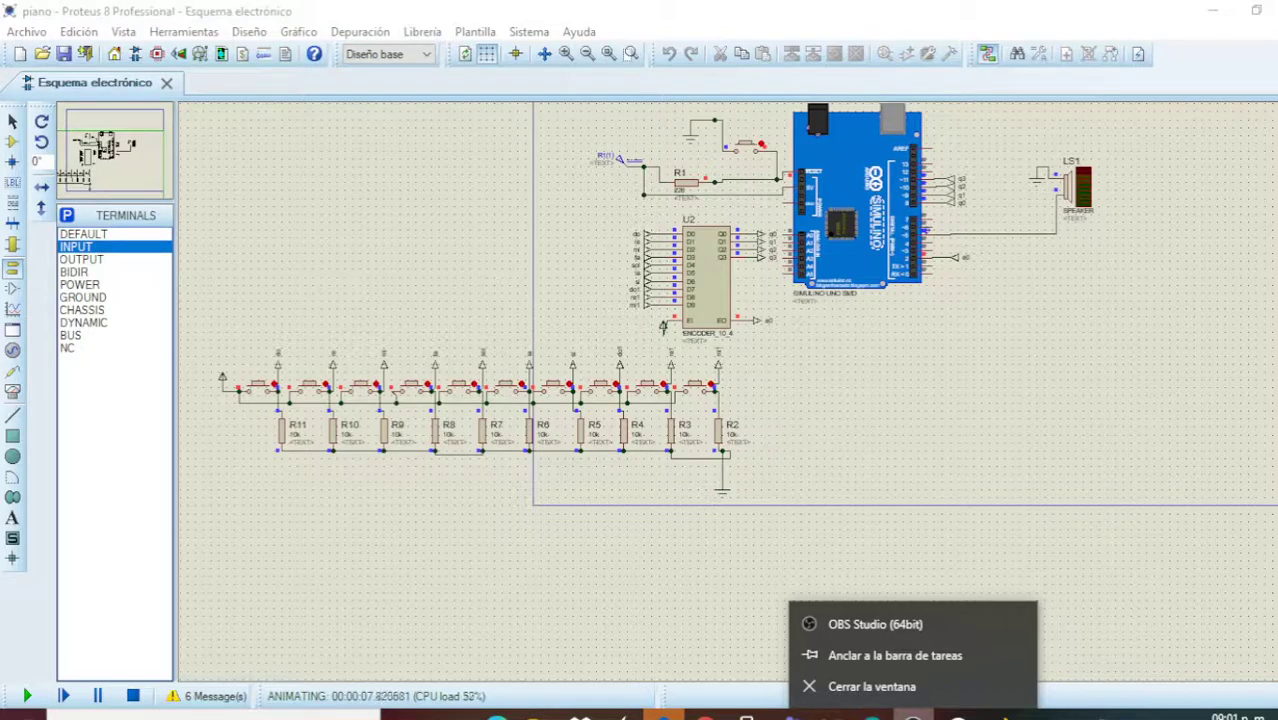
Stop the piano circuit simulation and switch to the piano note frequency chart in Chrome.
key("Escape")
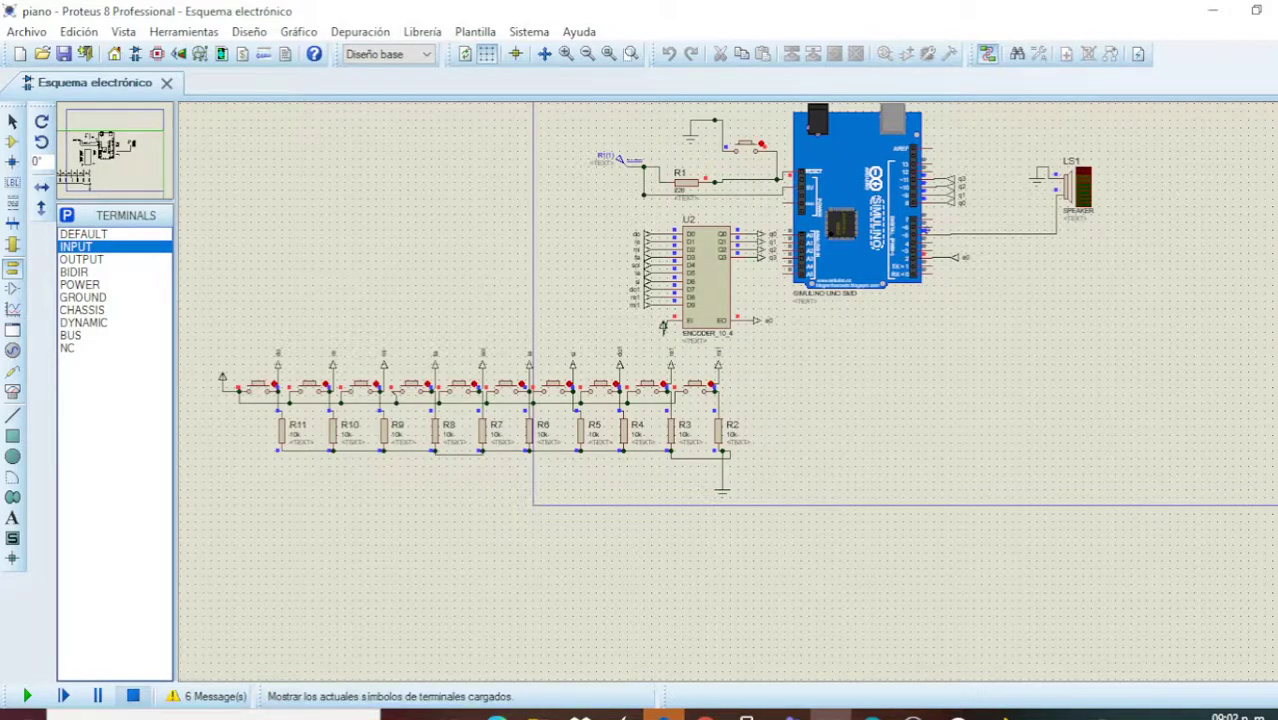
left_click(132, 696)
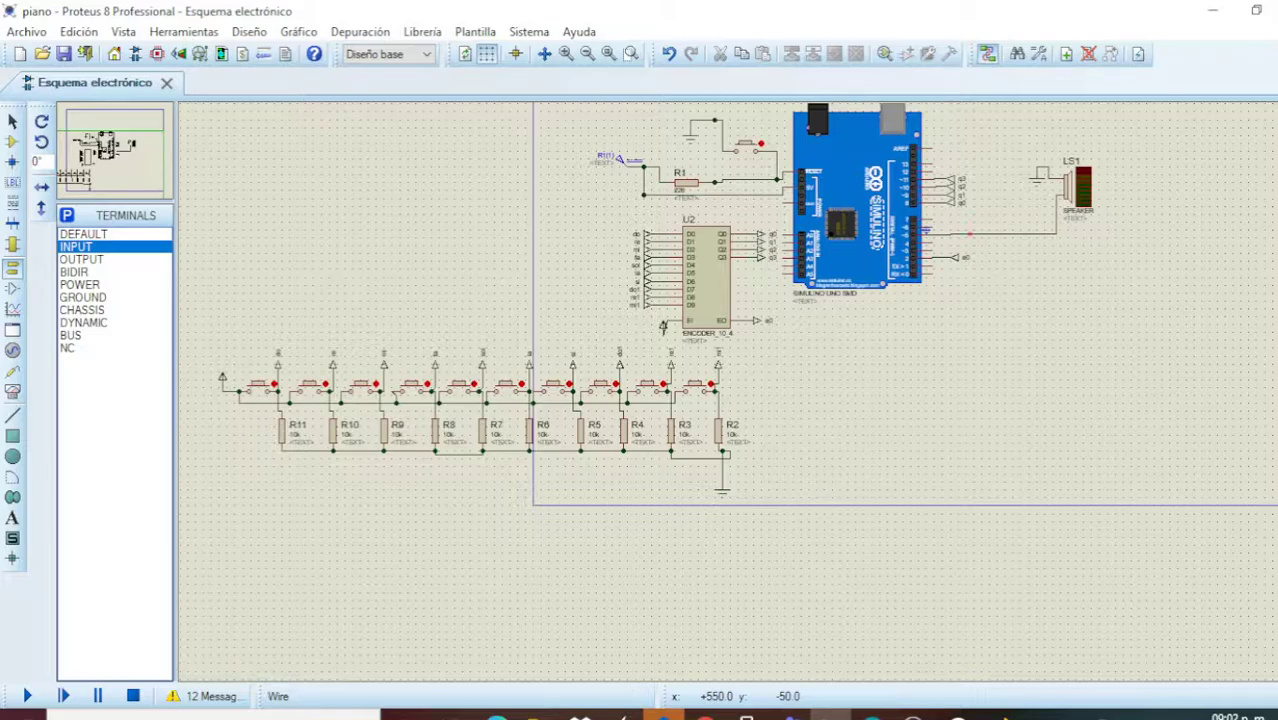
mouse_move(705, 715)
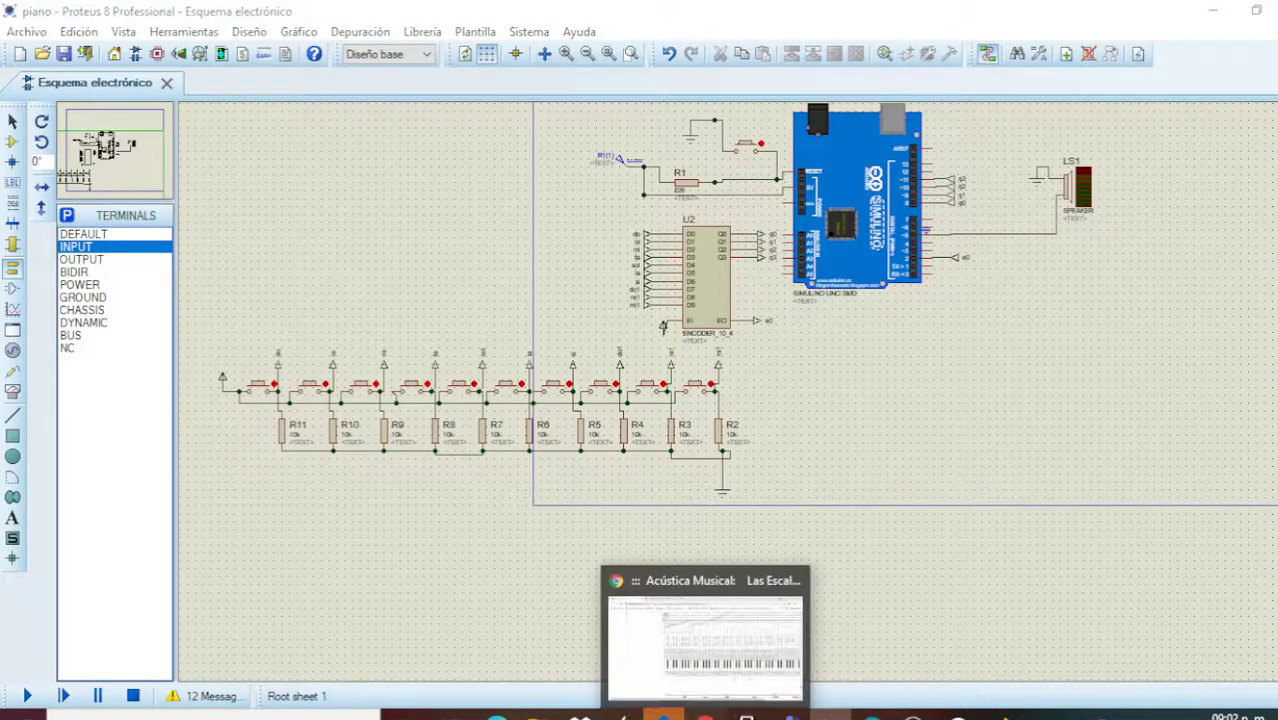
left_click(705, 640)
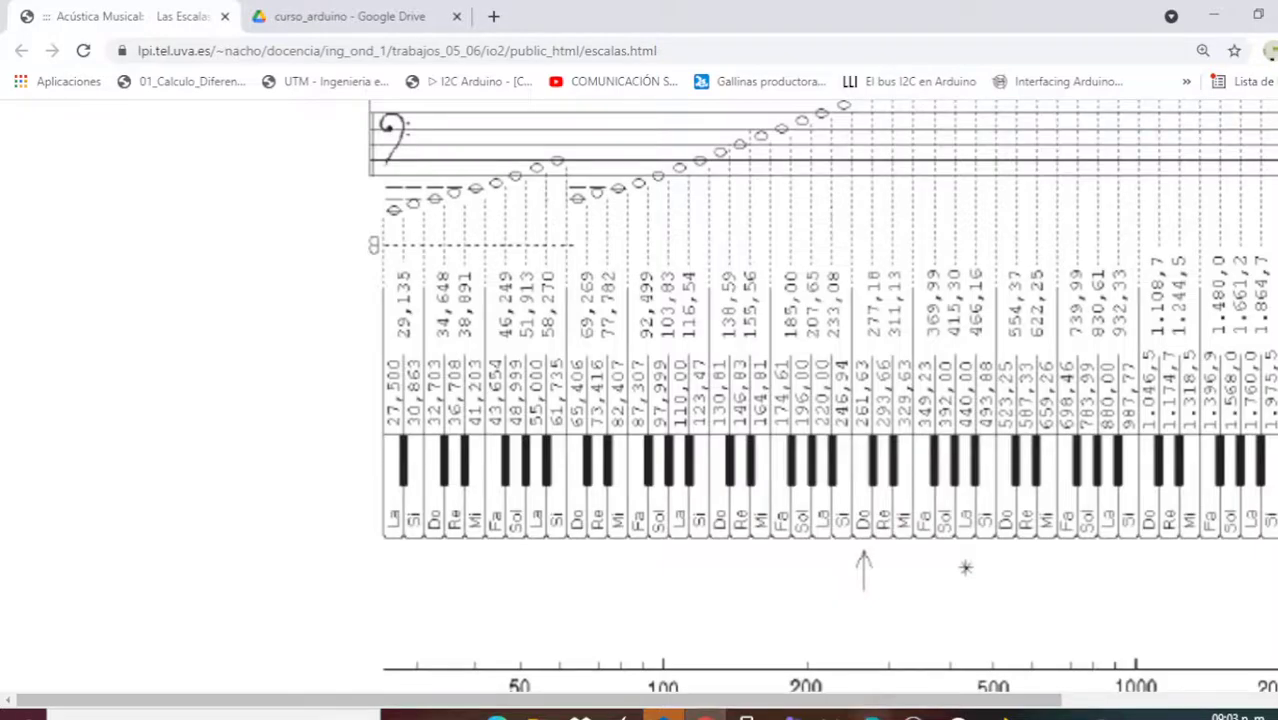
left_click(830, 713)
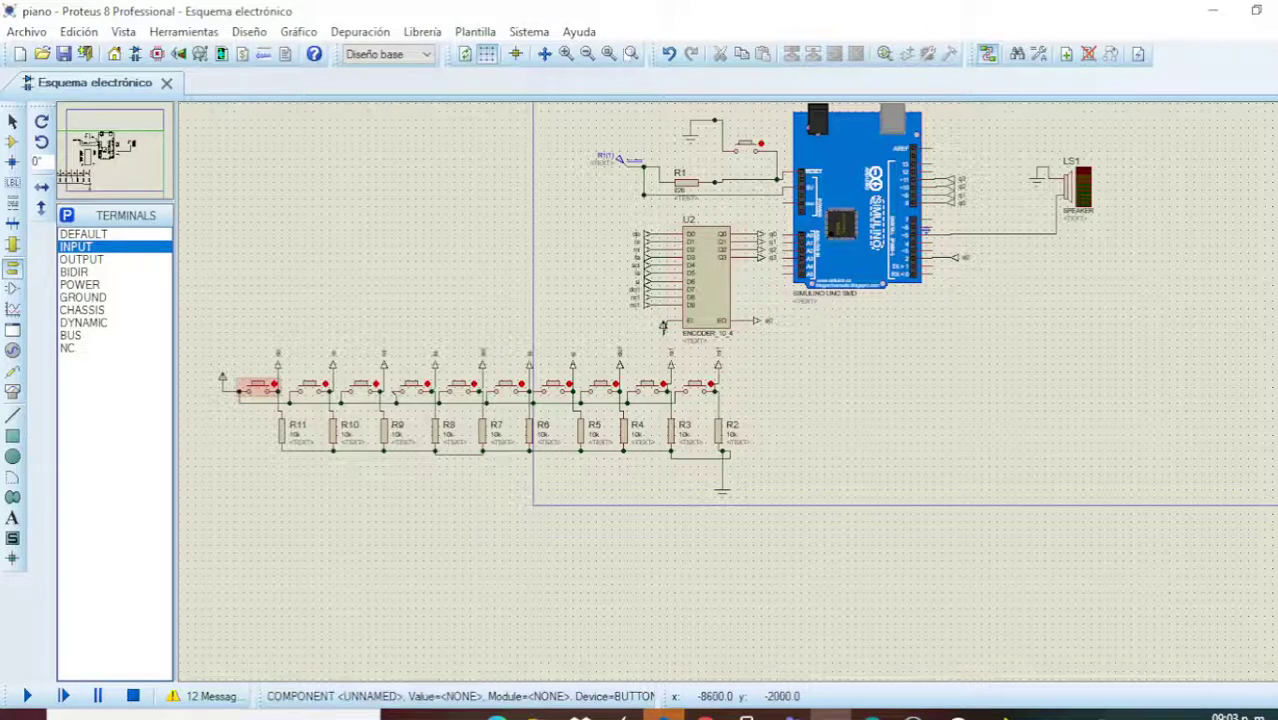
Select encoder U2, then check its e0 labels at the encoder and Arduino while simulating.
left_click(705, 280)
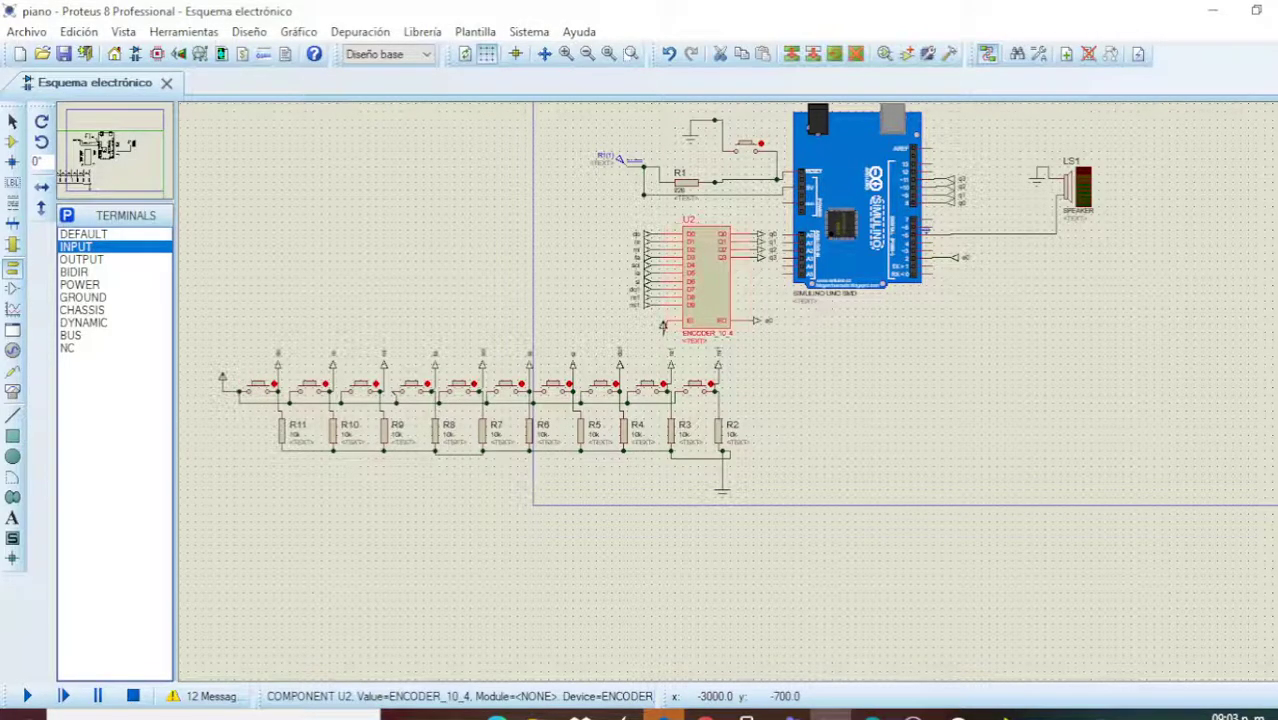
scroll(626, 150, "up", 1)
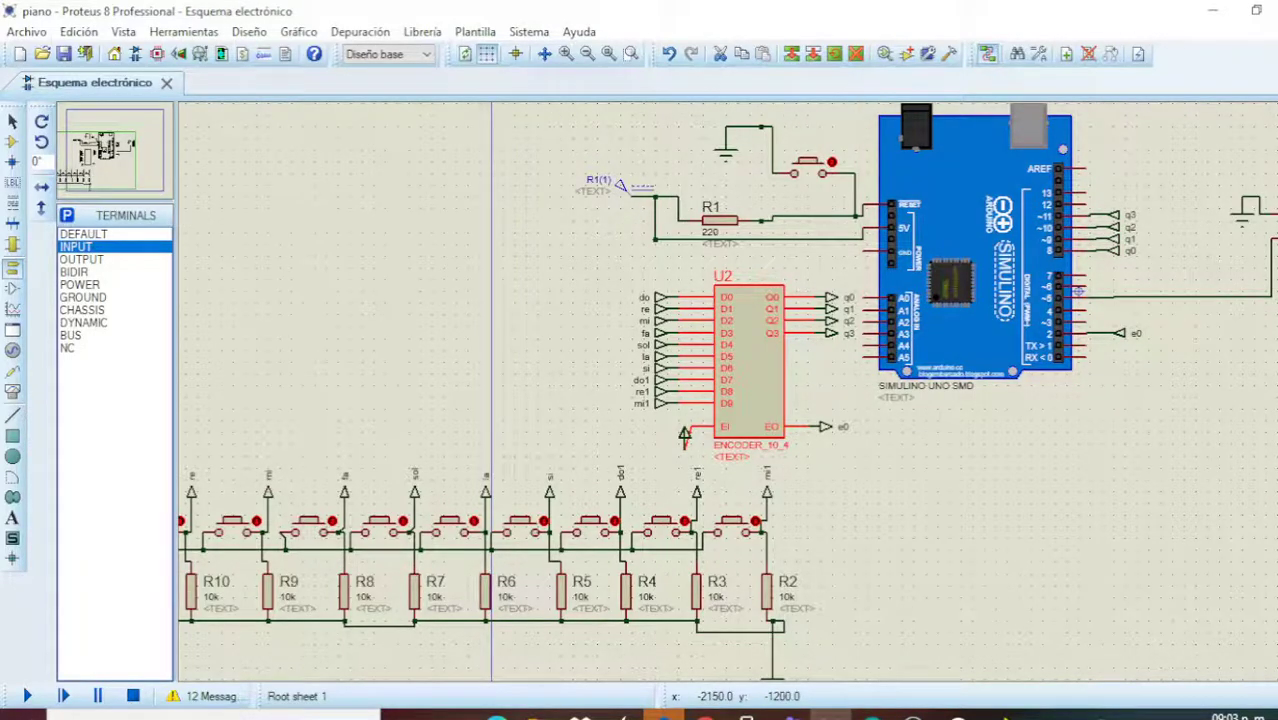
left_click(824, 427)
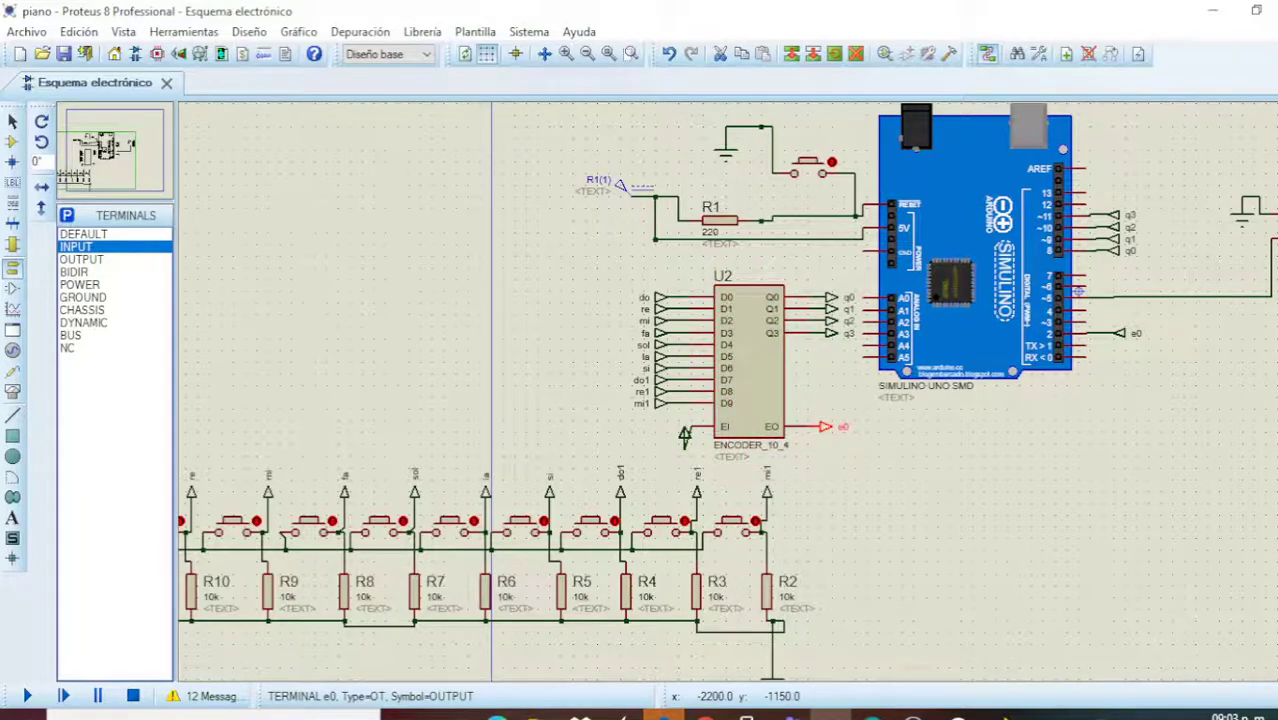
left_click(27, 696)
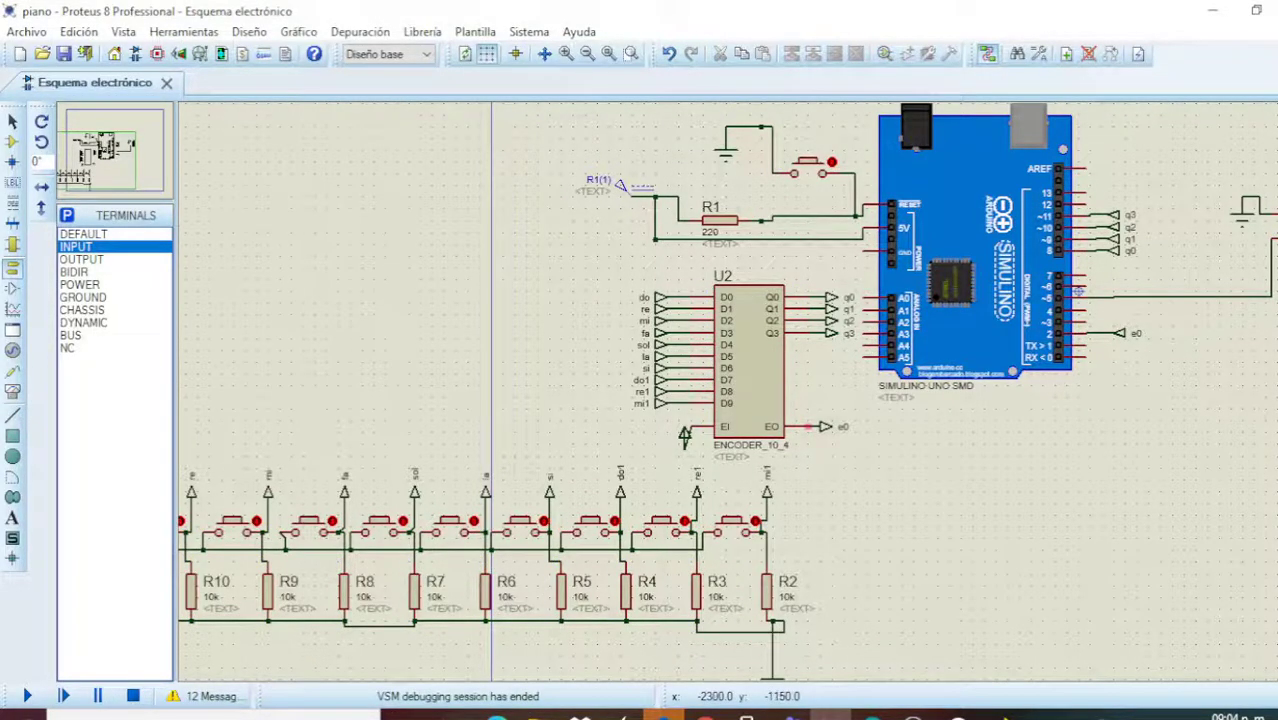
left_click(820, 427)
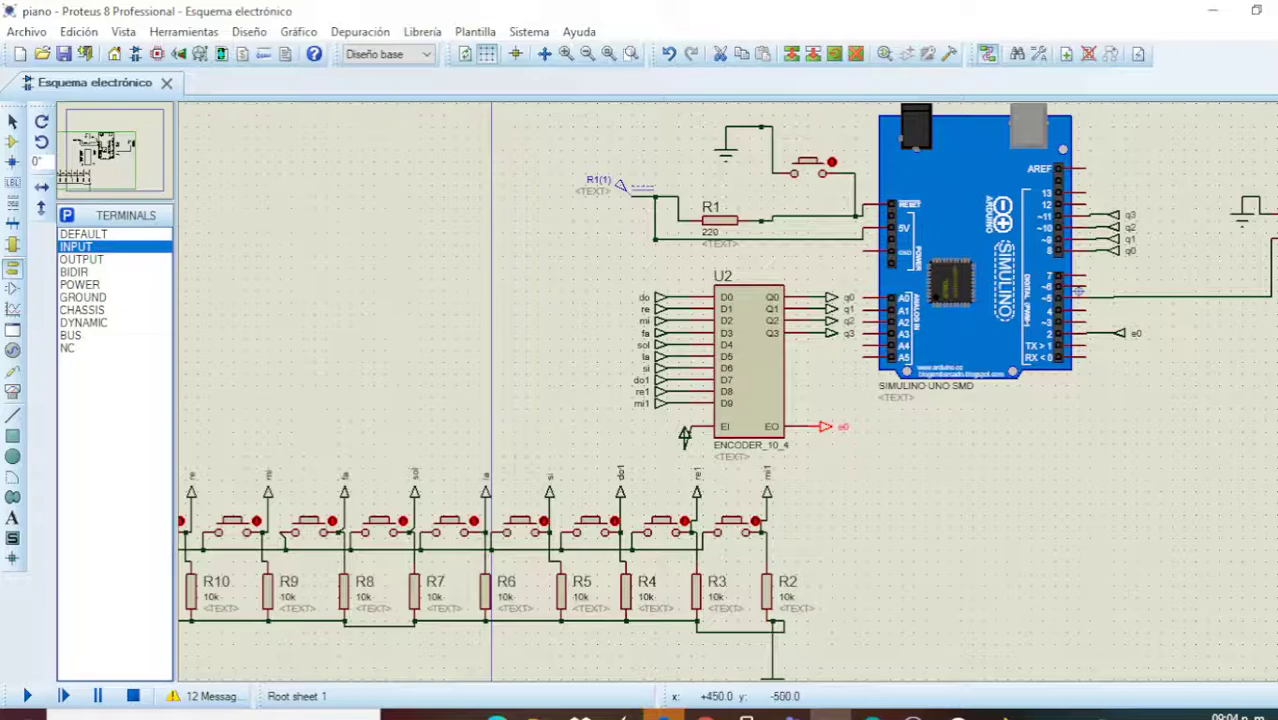
left_click(1120, 333)
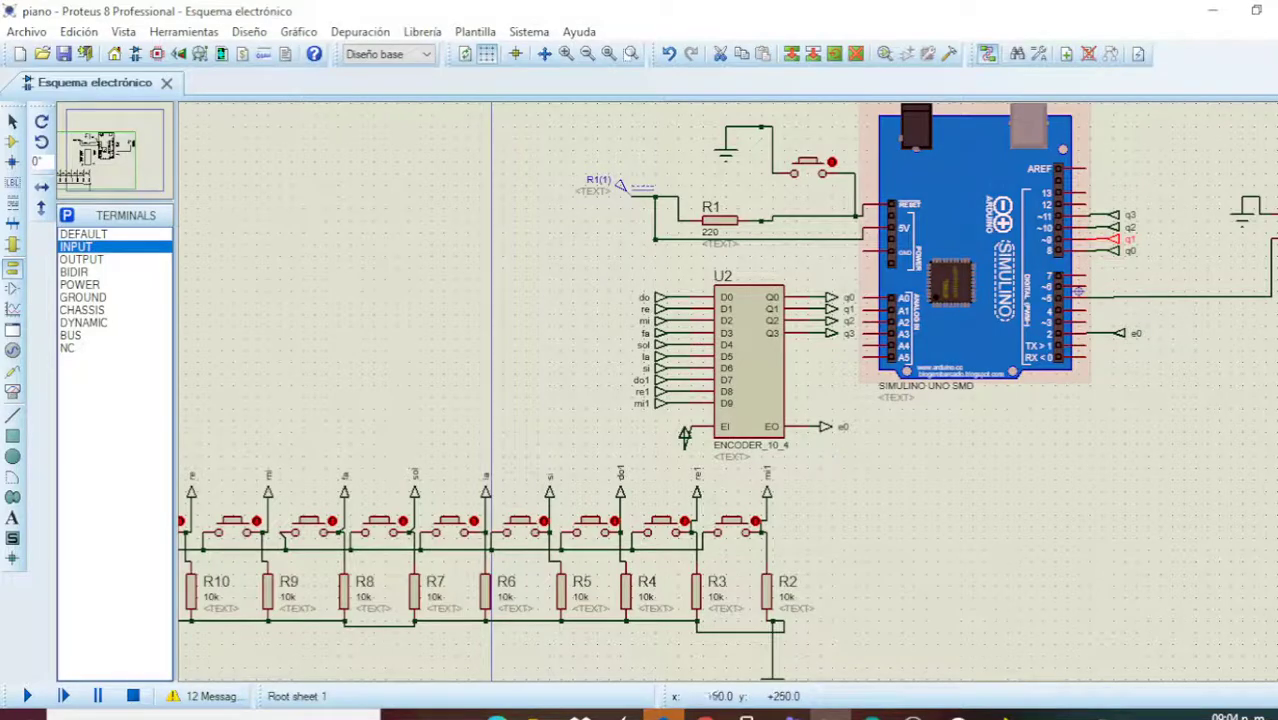
Inspect the q1 label settings without changes, then bring the MCP4911_test sketch forward.
double_click(1128, 238)
mouse_move(872, 712)
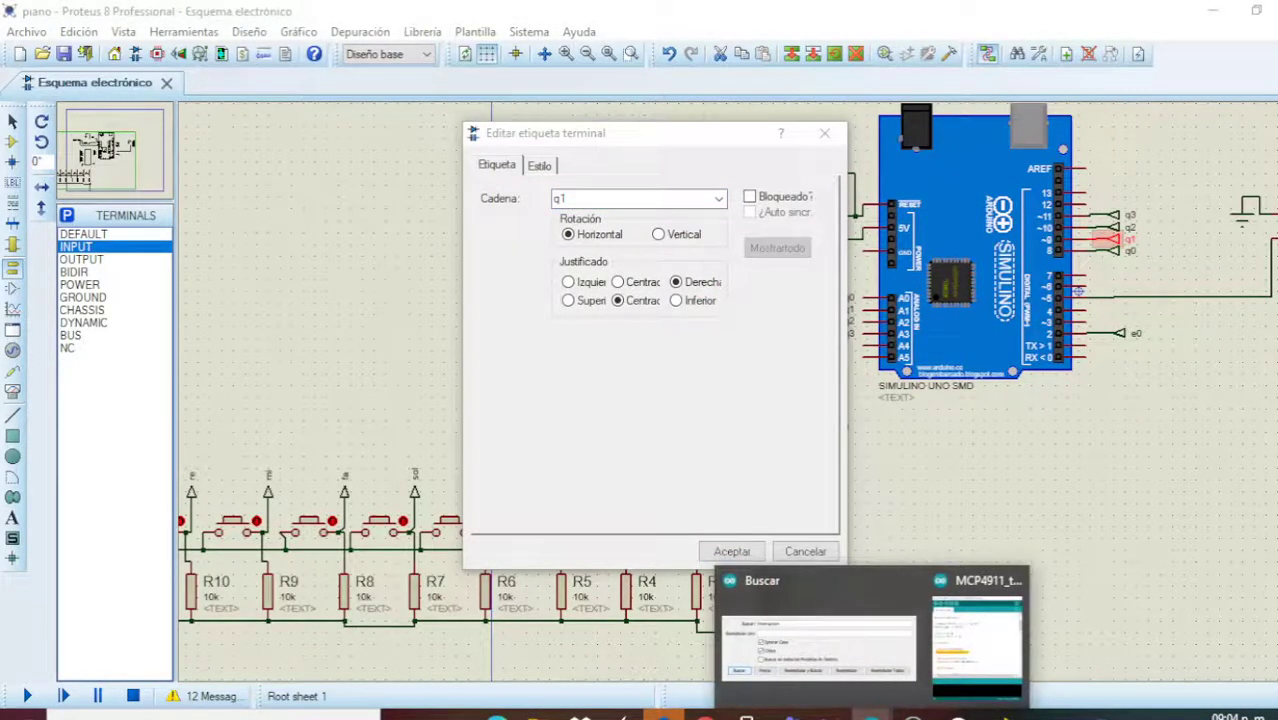
left_click(805, 551)
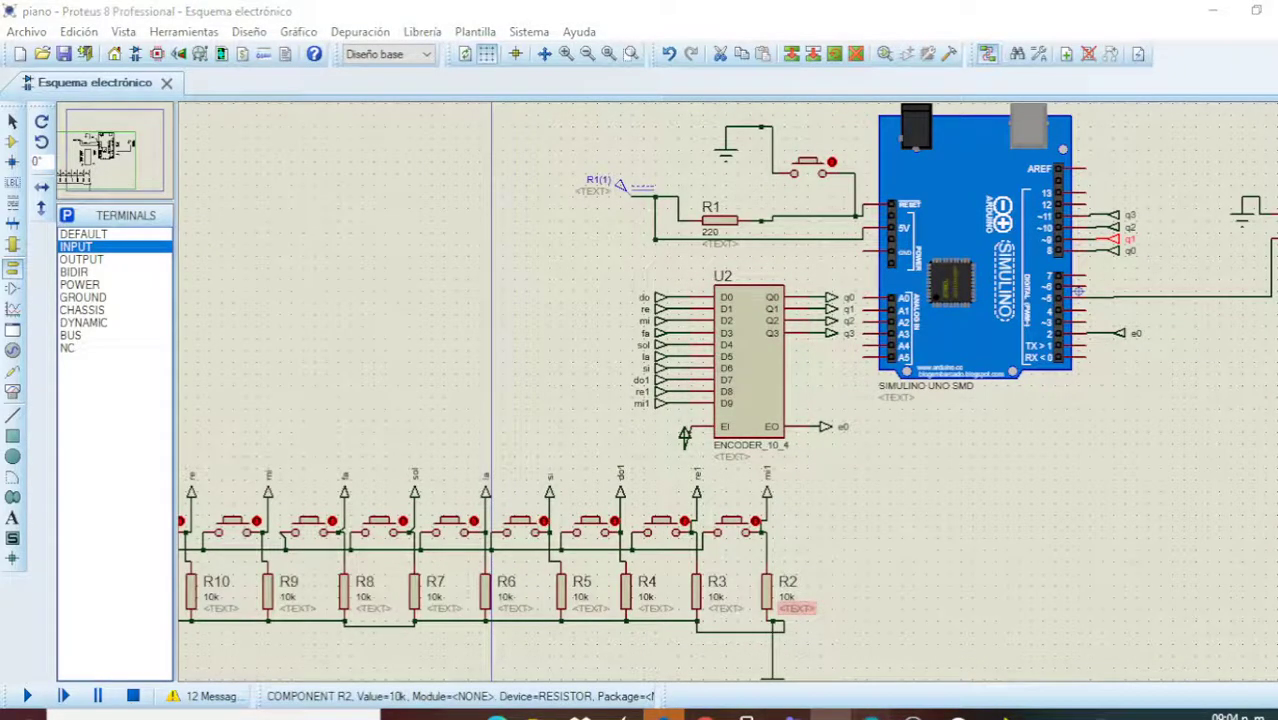
left_click(965, 615)
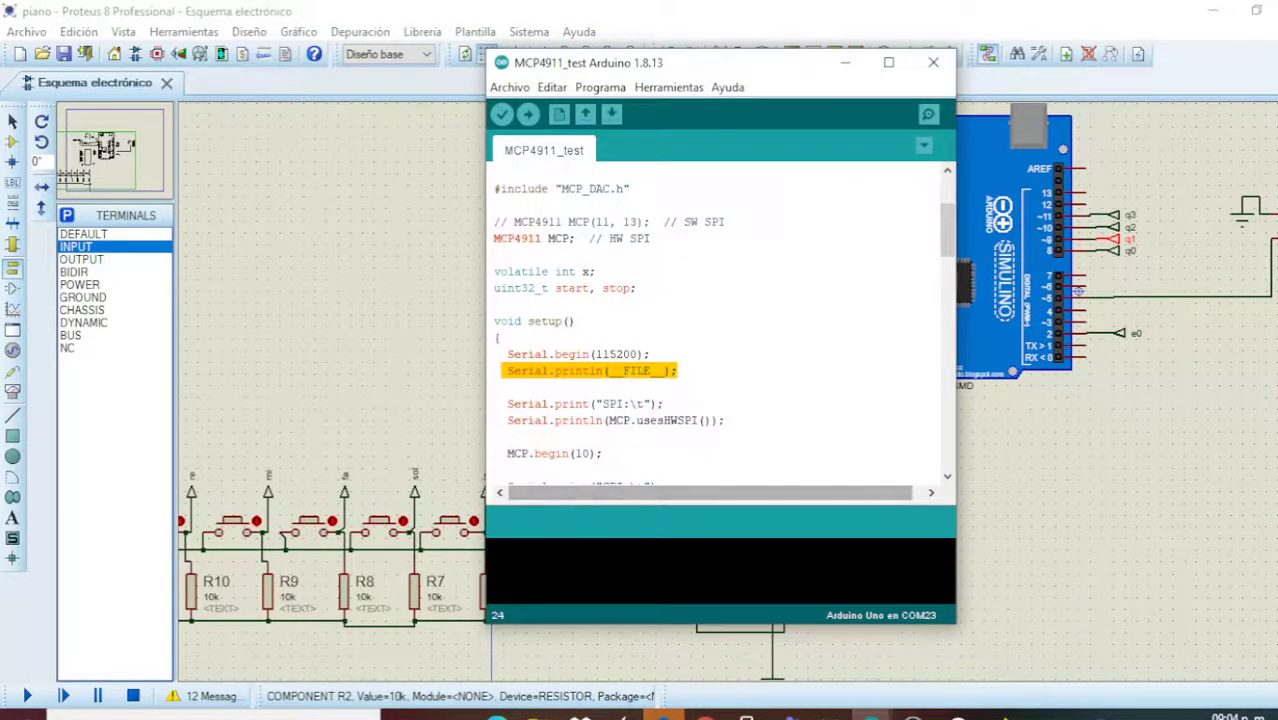
Close the Buscar find dialog, minimize the MCP4911_test sketch, and open File Explorer.
left_click(665, 404)
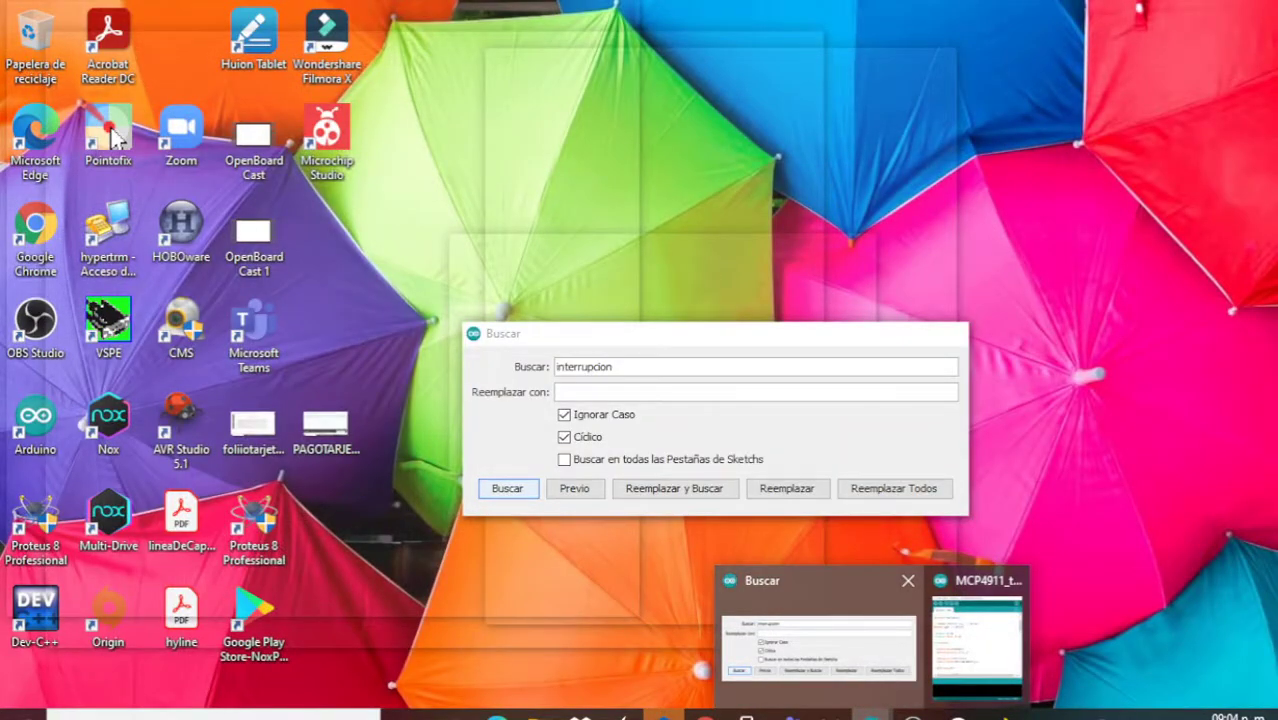
left_click(818, 640)
left_click(940, 334)
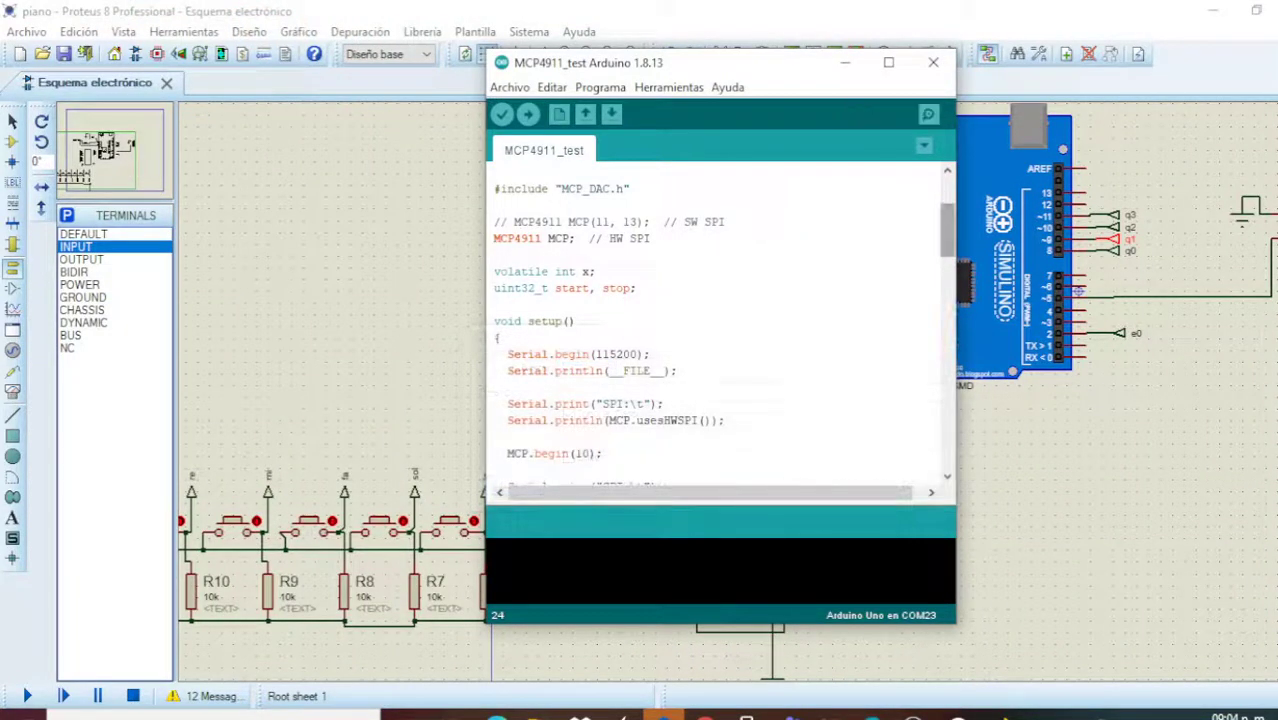
left_click(933, 62)
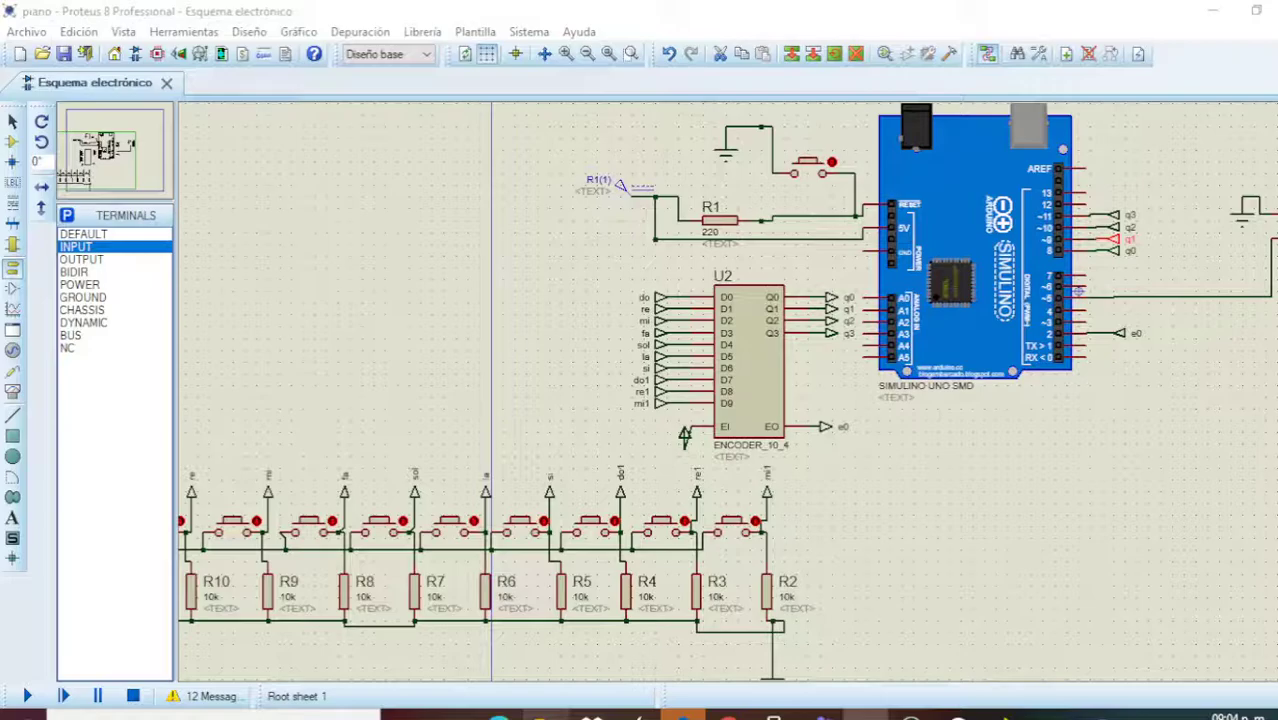
left_click(545, 716)
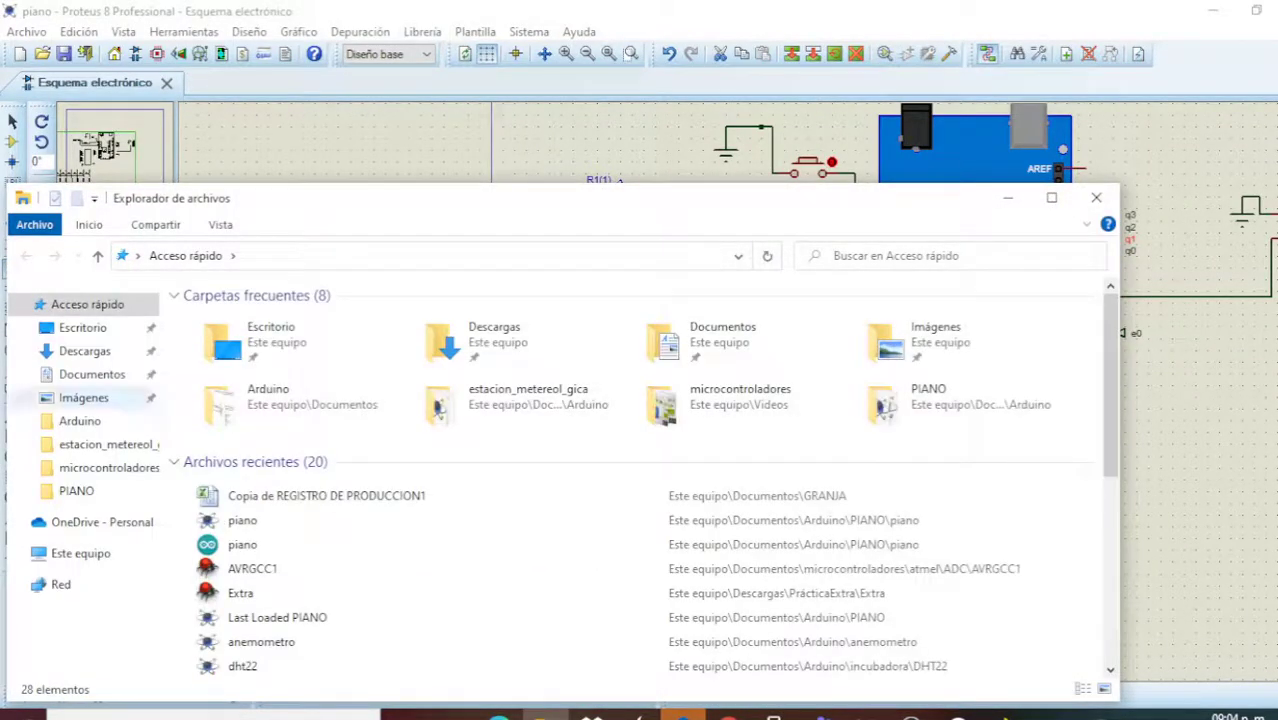
Open PIANO > piano and launch the piano sketch file in the Arduino IDE.
left_click(76, 490)
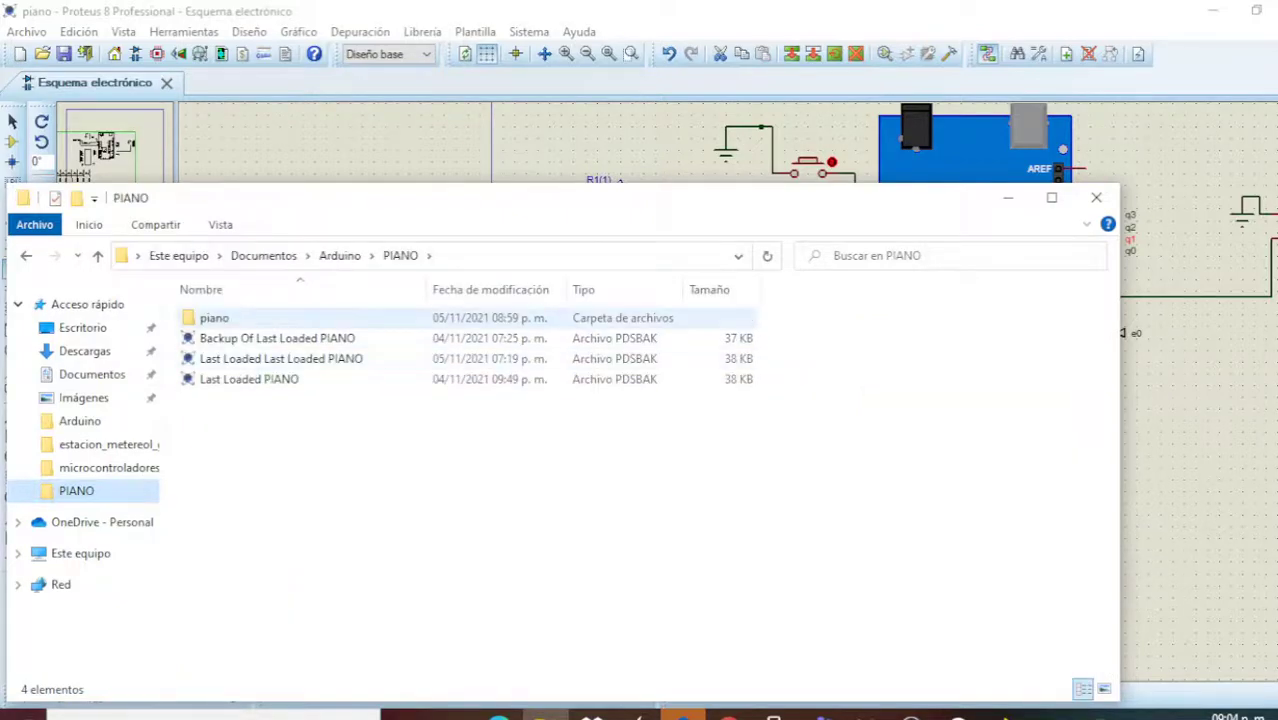
double_click(214, 317)
double_click(214, 338)
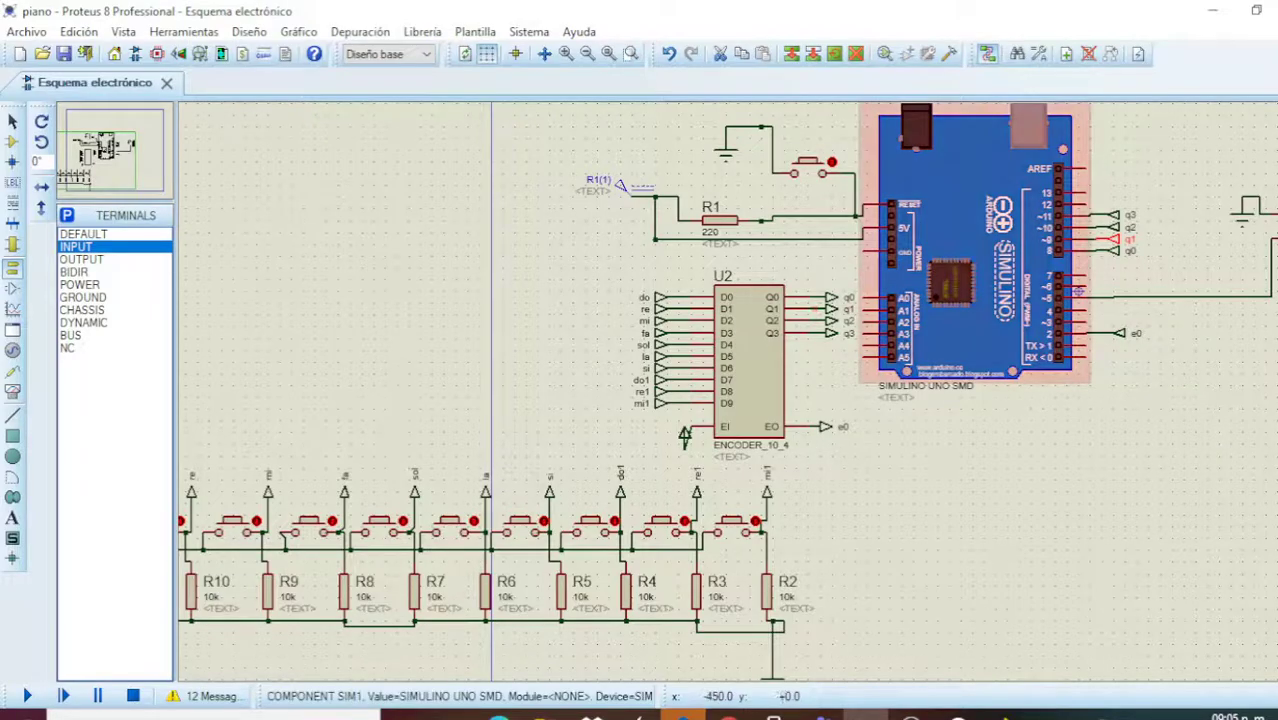
Maximise the piano sketch window and scroll down past loop() to the tecla() code.
left_click(866, 714)
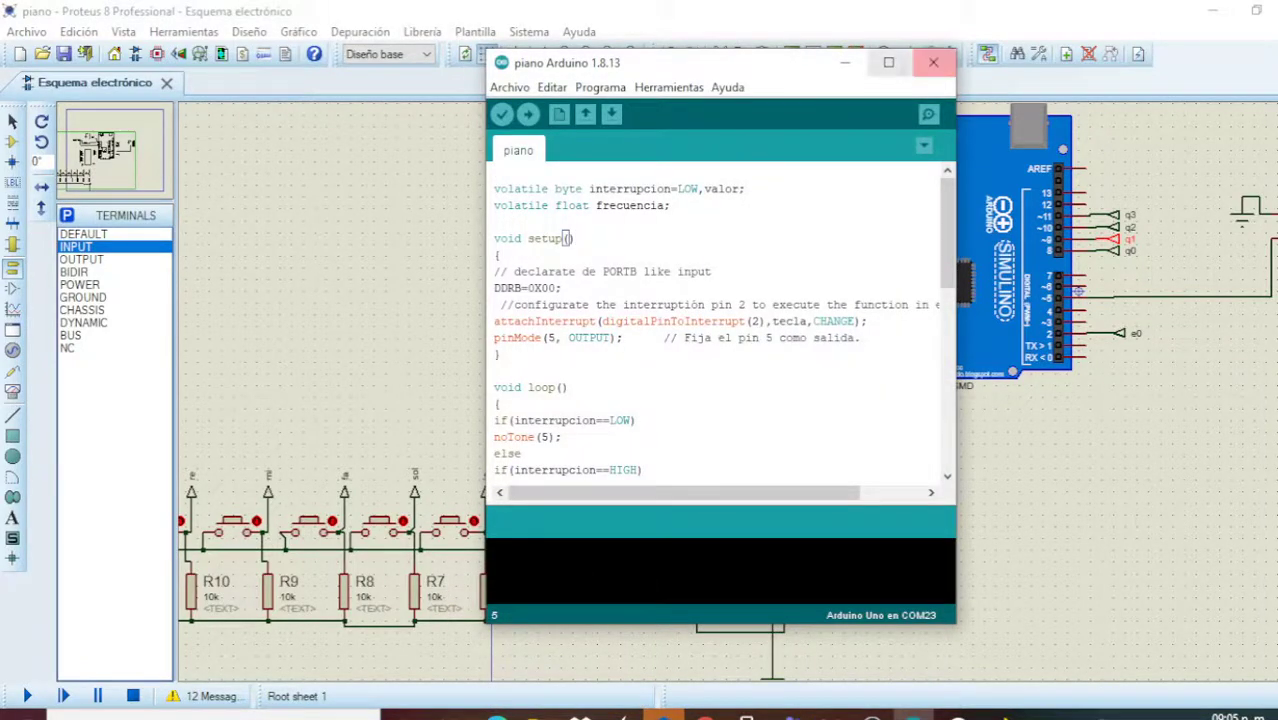
left_click(888, 62)
left_click(85, 331)
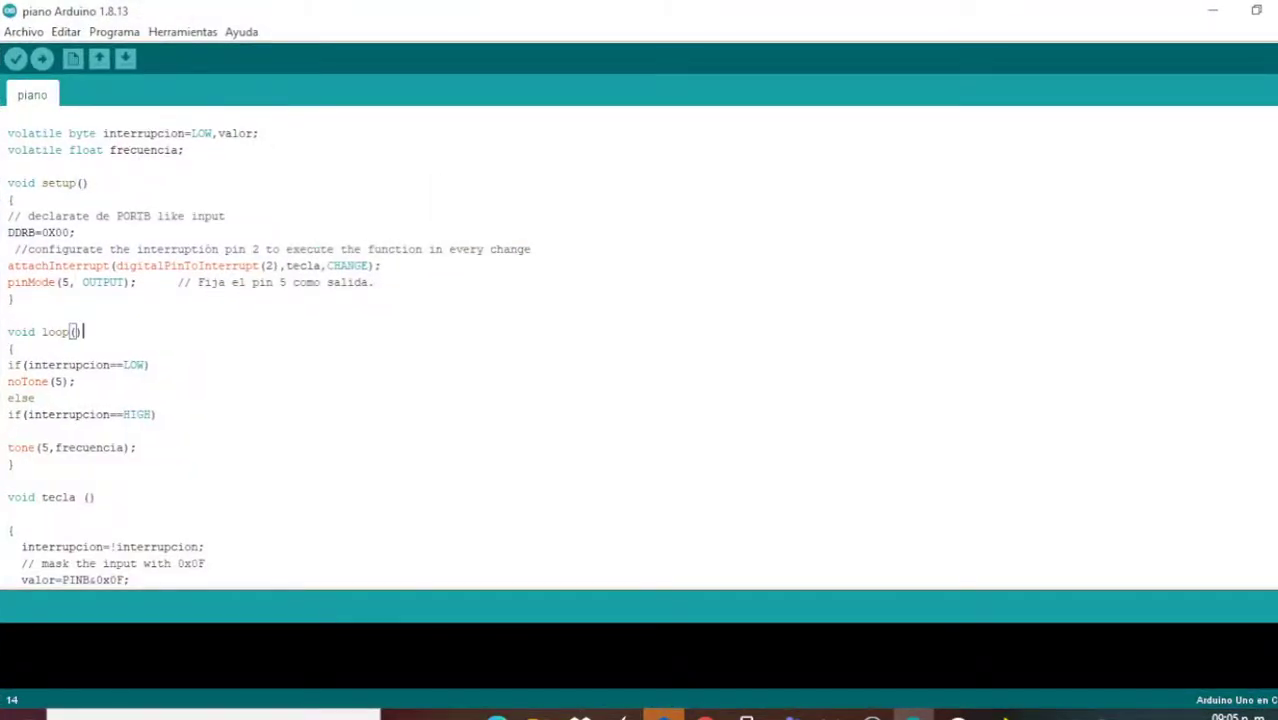
scroll(269, 357, "down", 1)
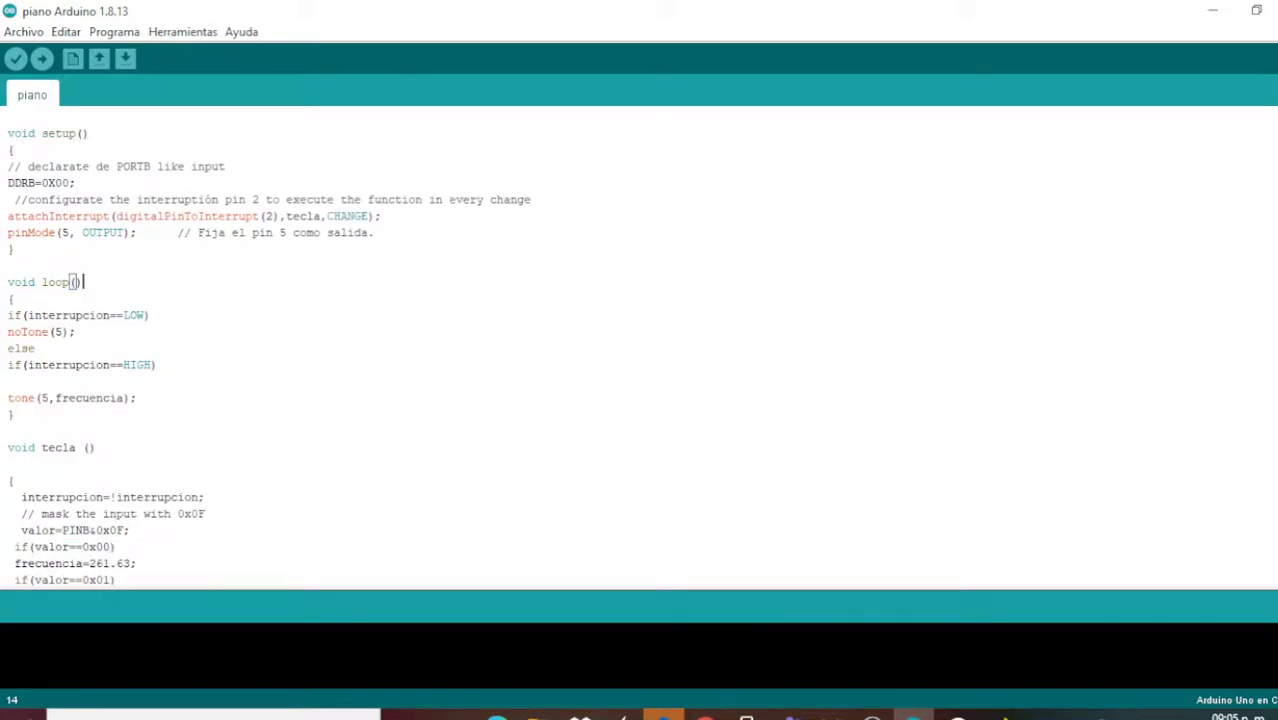
scroll(269, 350, "down", 1)
scroll(269, 350, "down", 2)
scroll(269, 350, "down", 2)
scroll(269, 350, "down", 1)
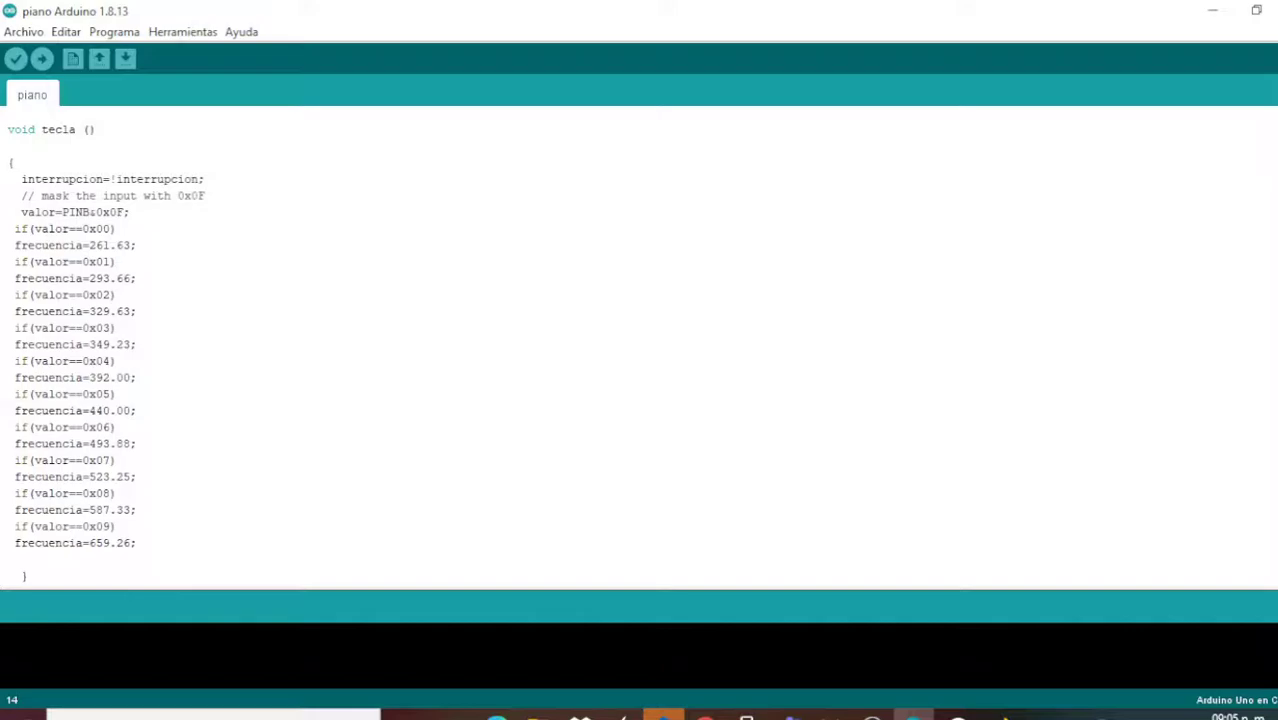
Highlight the interrupcion toggle, the 0x0F input mask, and the first valor comparison.
left_click(22, 179)
left_click_drag(22, 195, 129, 212)
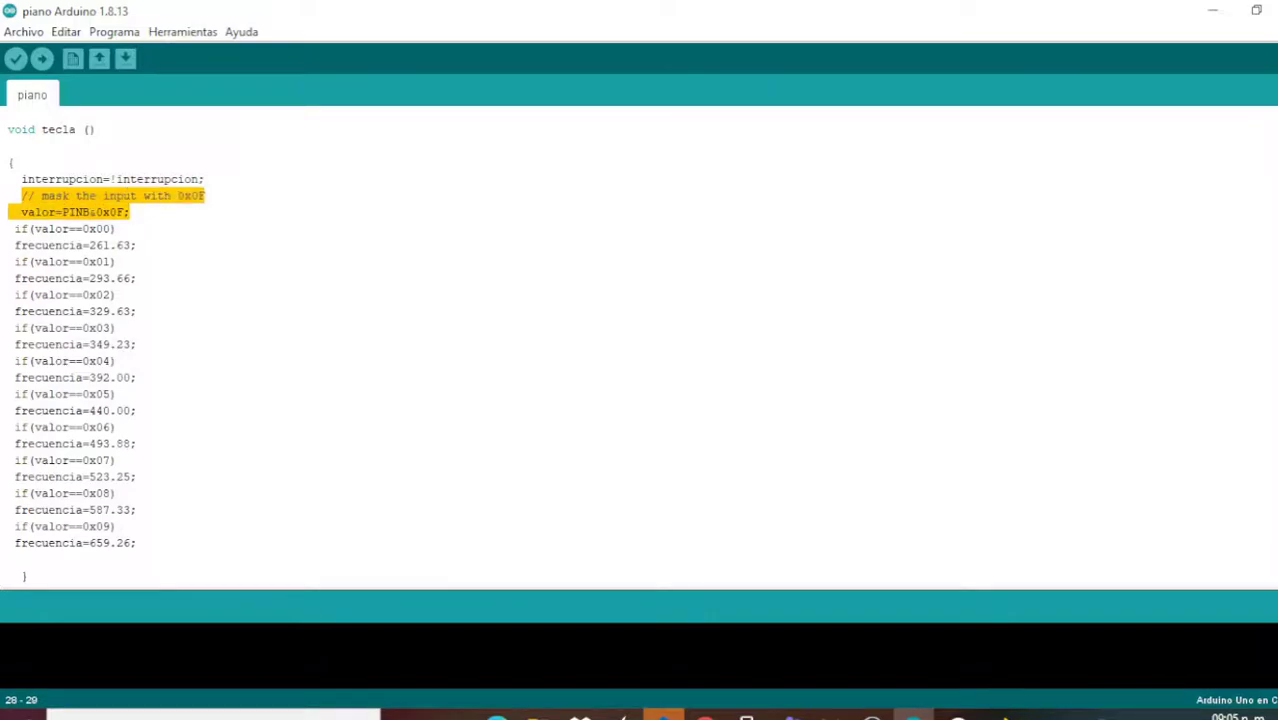
left_click_drag(15, 228, 118, 228)
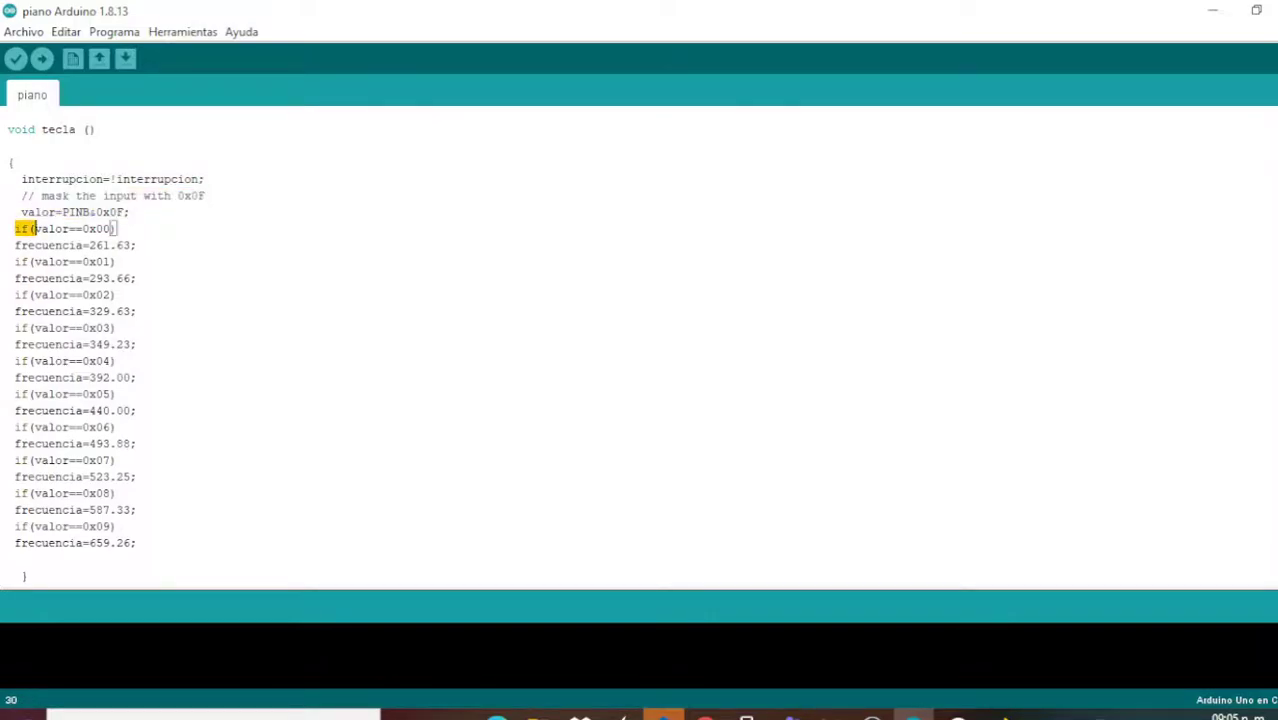
left_click_drag(125, 212, 42, 212)
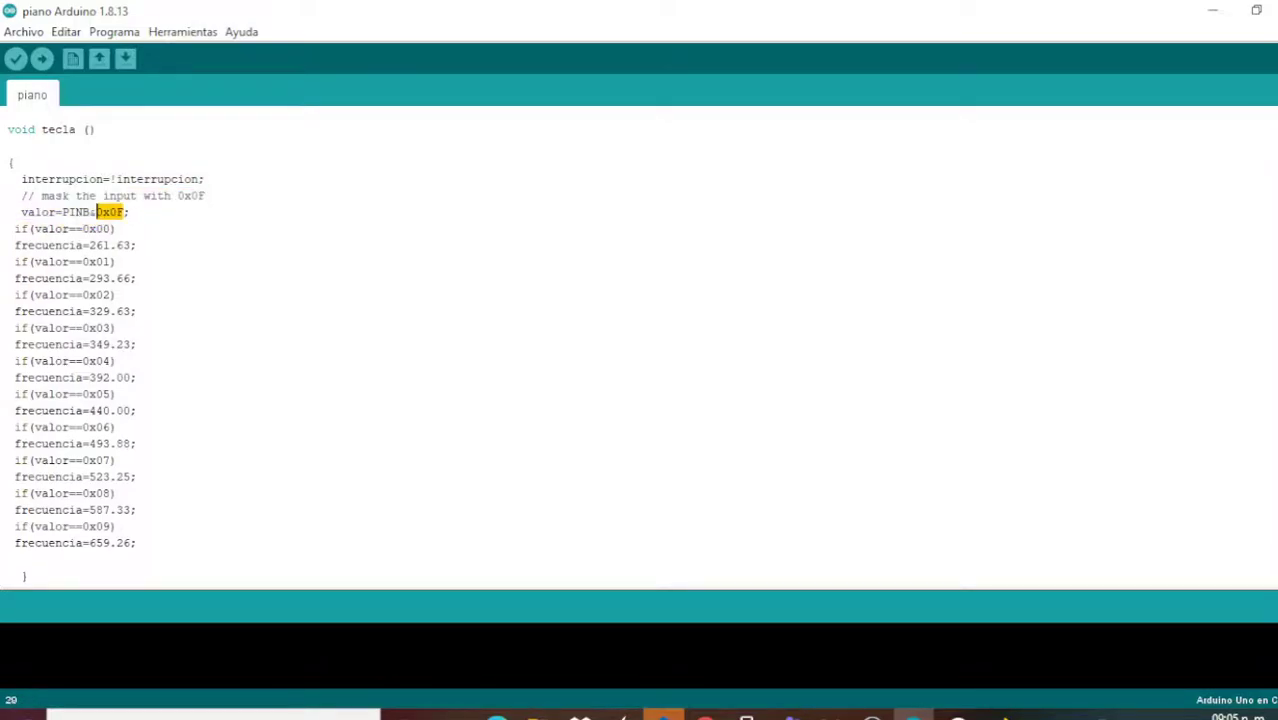
left_click(62, 245)
key("Left")
key("Left")
key("Left")
key("shift+Left")
key("shift+Left")
key("shift+Left")
left_click(62, 245)
Highlight the 0x00 comparison and its 261.63 Hz frecuencia assignment.
left_click(89, 228)
double_click(89, 228)
left_click(83, 245)
left_click(89, 245)
left_click_drag(89, 245, 137, 245)
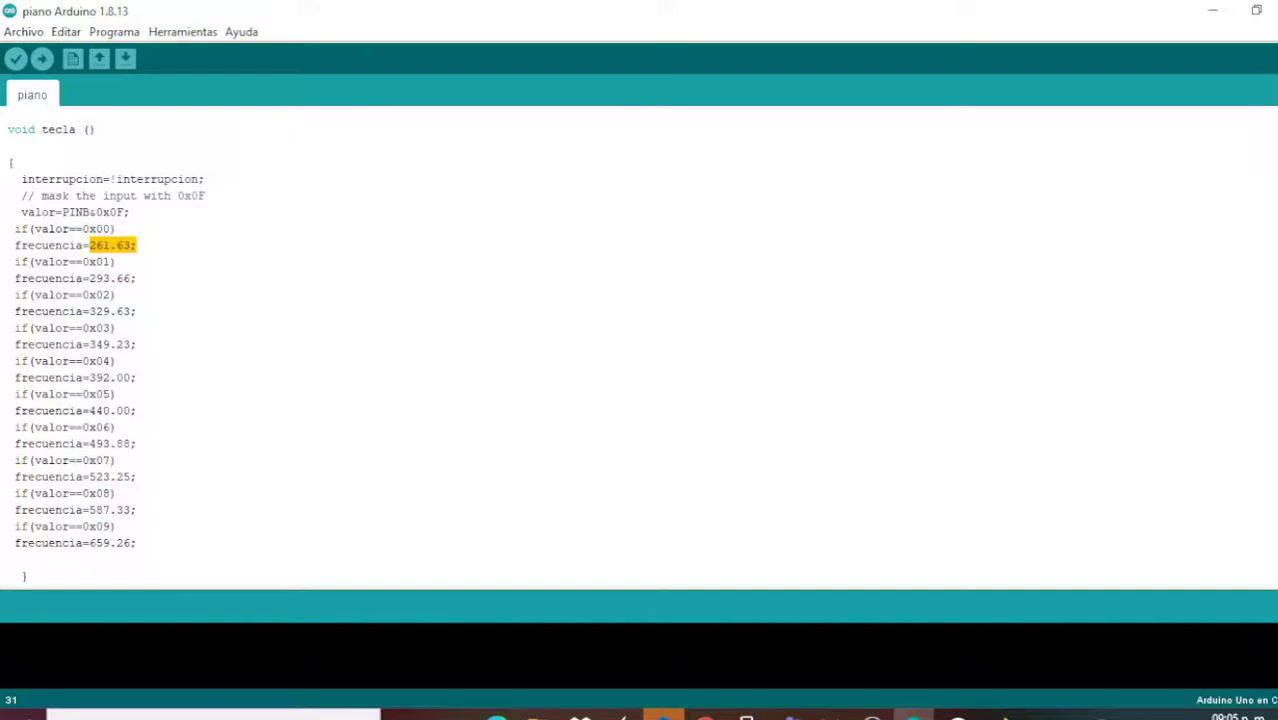
left_click(111, 278)
scroll(111, 278, "up", 3)
scroll(111, 278, "up", 2)
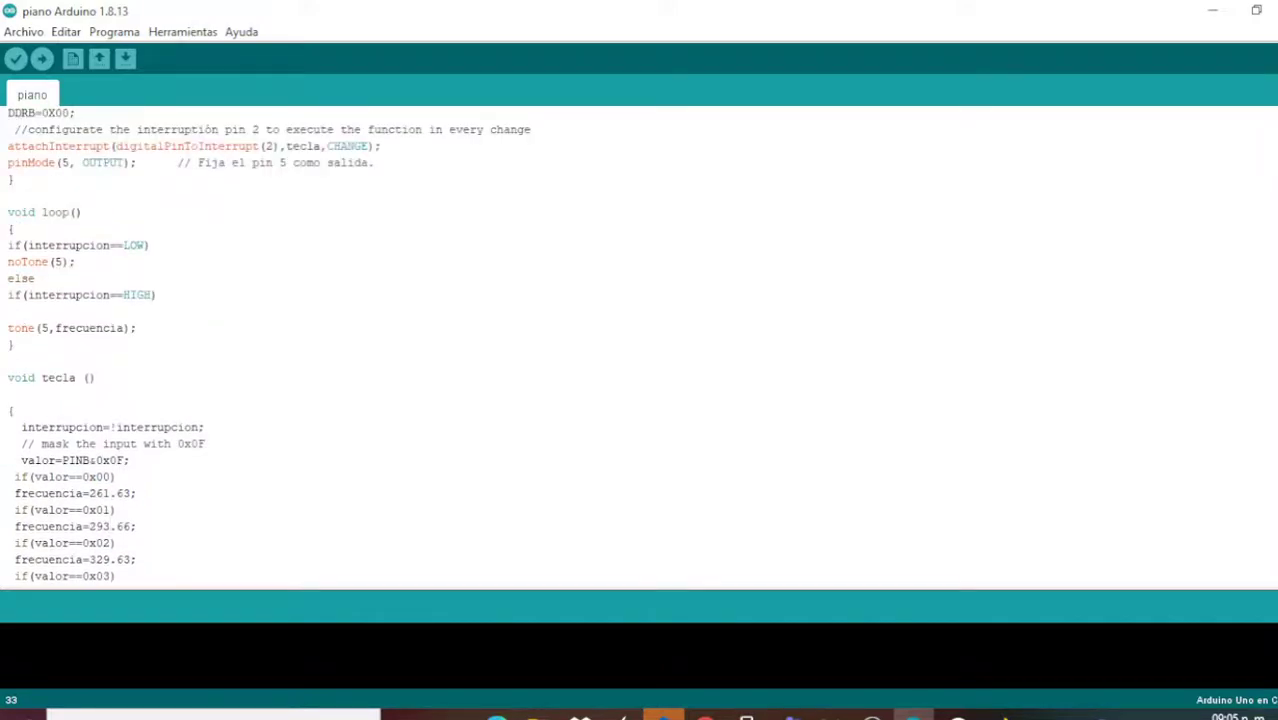
left_click(43, 261)
left_click(31, 328)
left_click_drag(8, 328, 37, 328)
left_click_drag(41, 328, 119, 328)
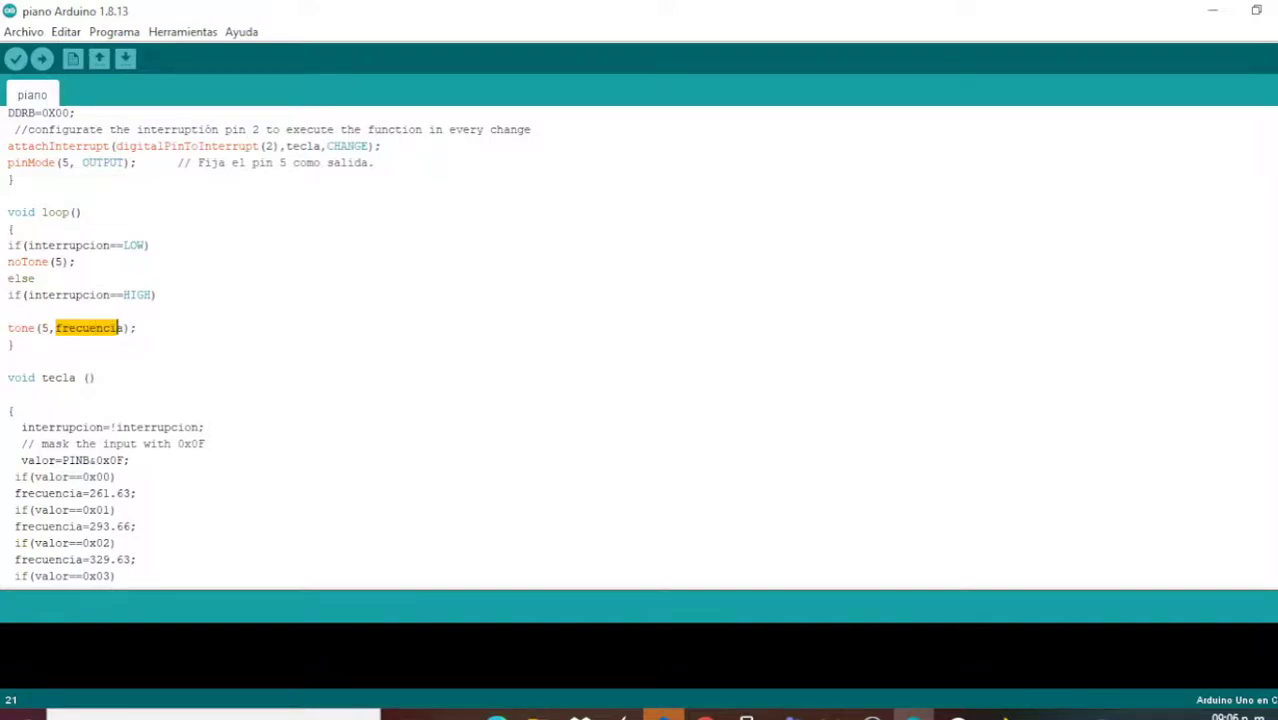
scroll(269, 345, "up", 1)
scroll(269, 345, "up", 1)
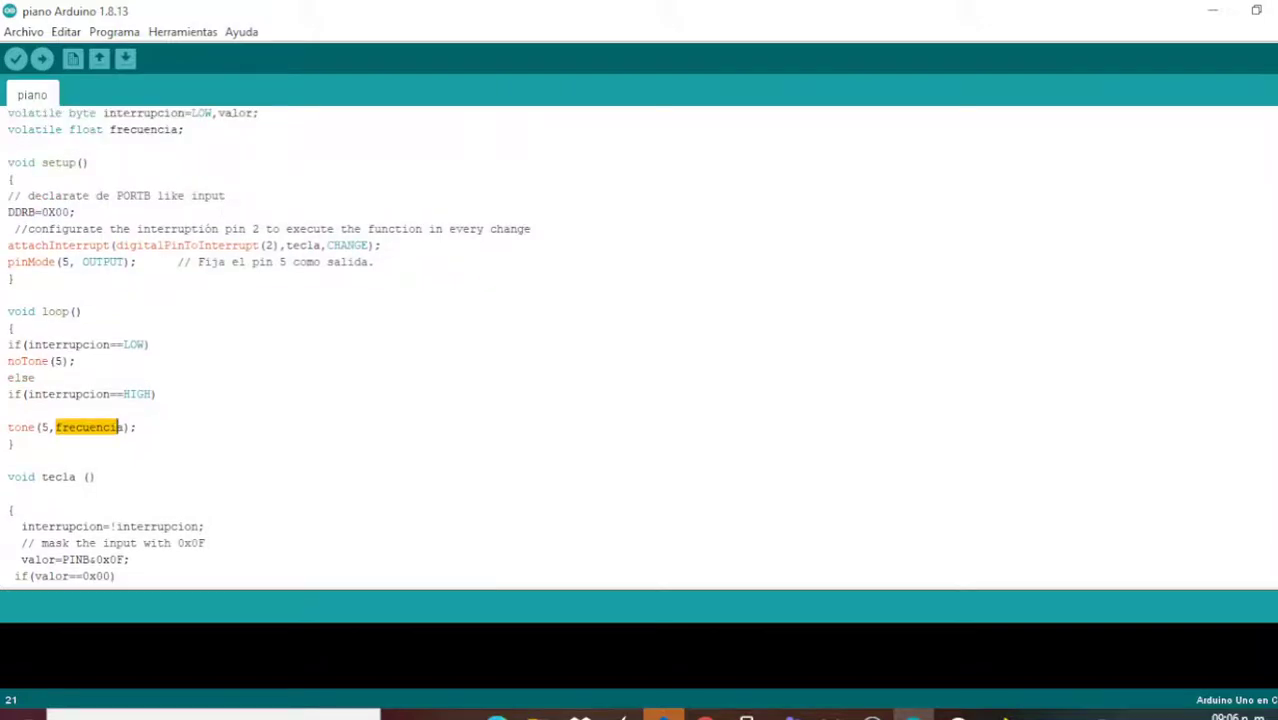
scroll(269, 345, "down", 1)
left_click(254, 196)
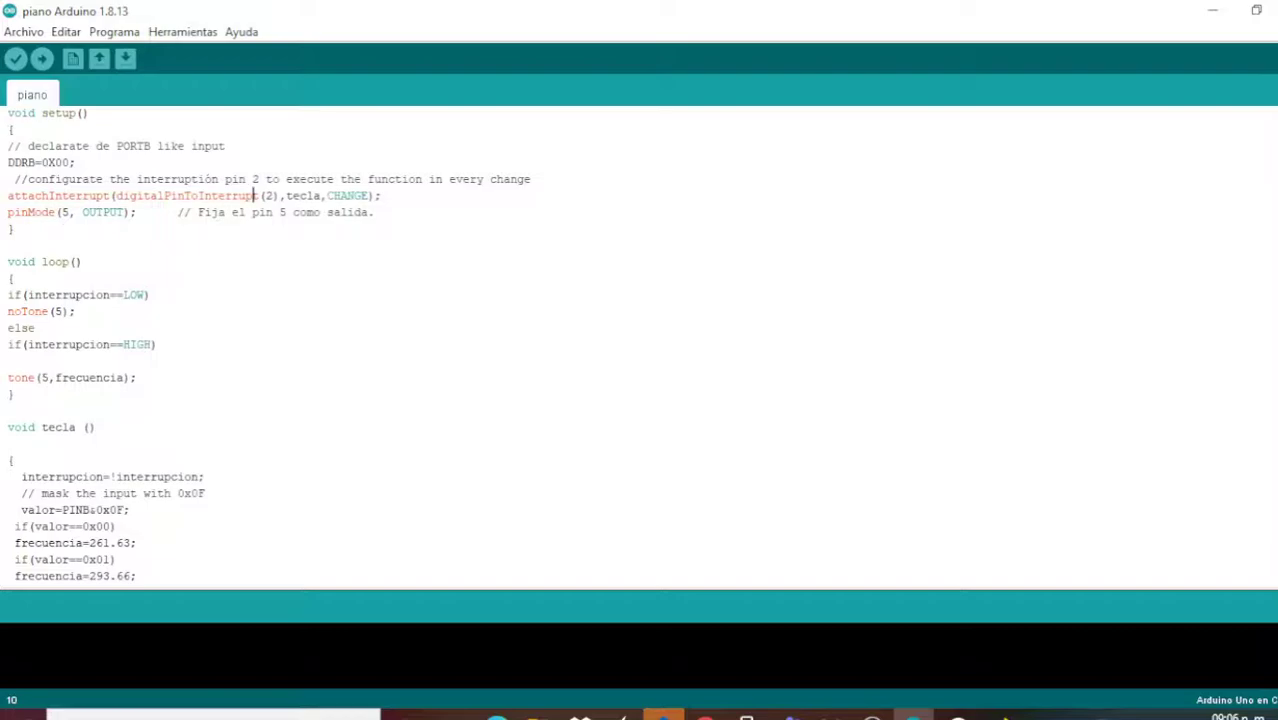
key("Right")
key("Right")
key("Right")
key("Down")
key("Down")
key("Down")
key("Home")
key("shift+Right")
key("shift+Right")
key("shift+Right")
key("shift+Right")
key("shift+Right")
key("shift+Right")
key("shift+Right")
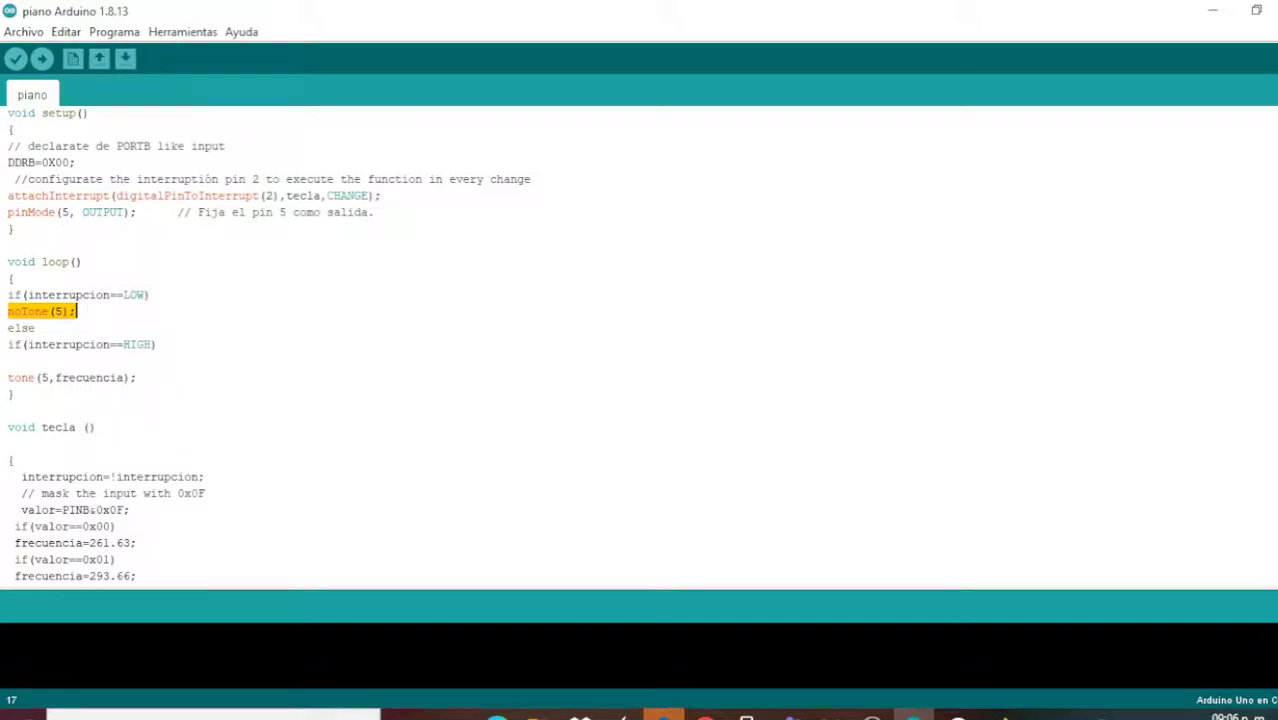
key("Down")
key("Down")
key("Down")
key("Home")
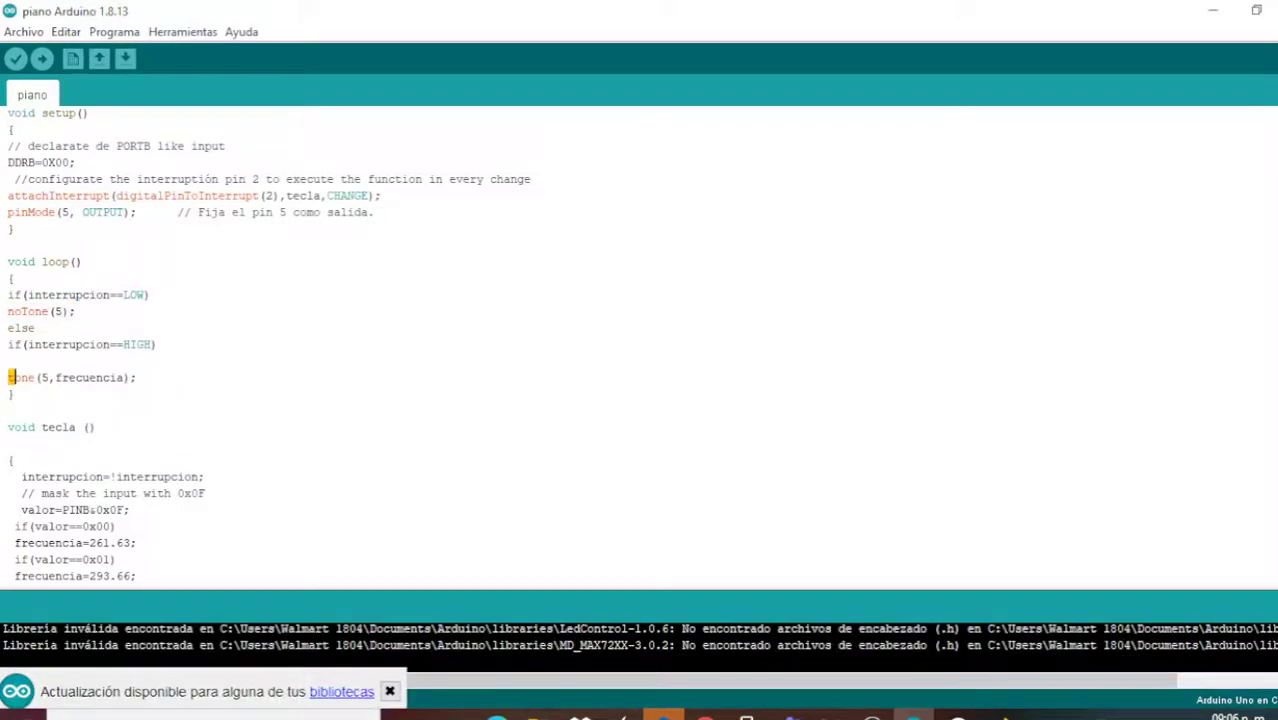
key("shift+Right")
key("shift+Right")
key("shift+Right")
key("shift+Down")
key("Right")
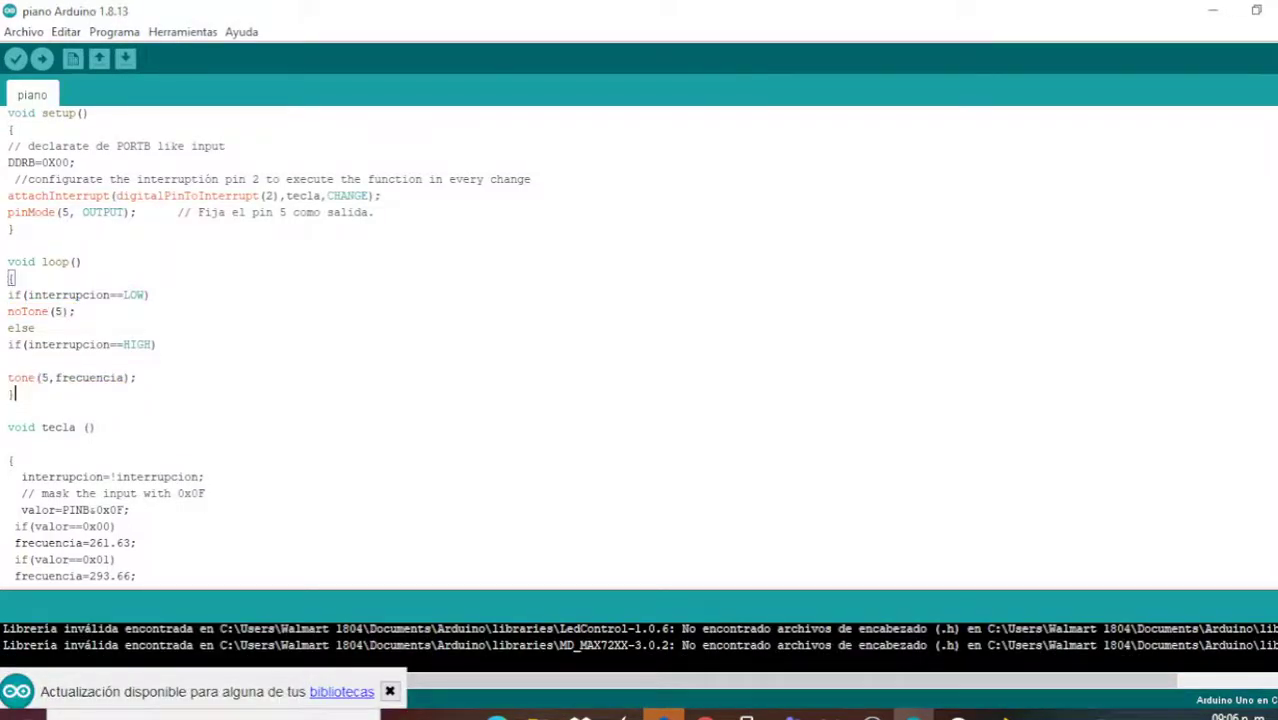